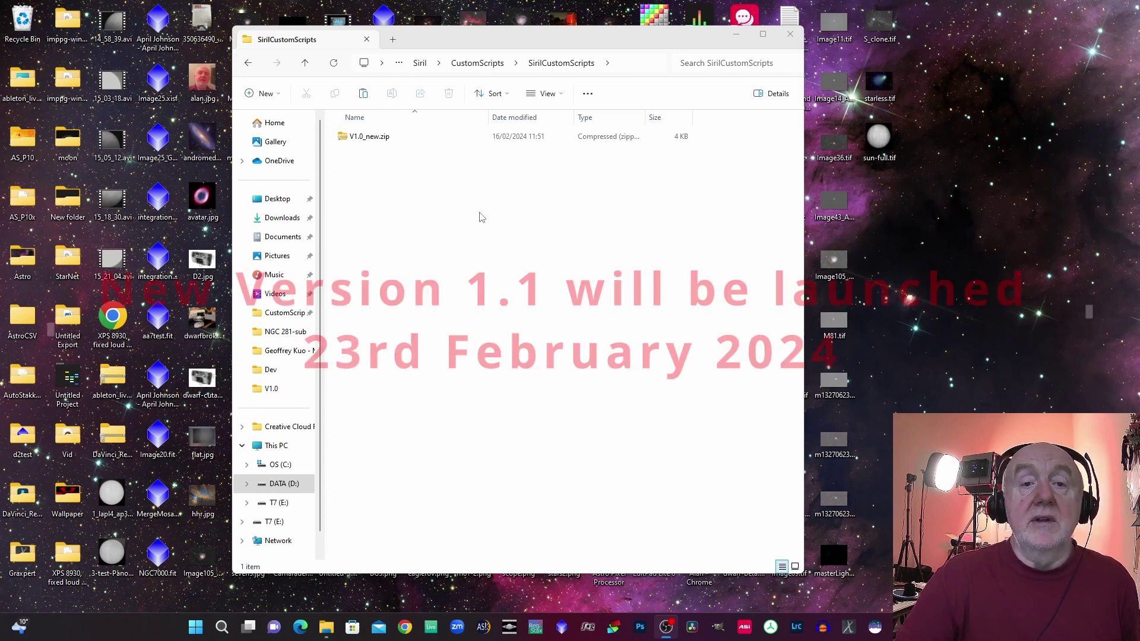
Extract V1.0_new.zip into a V1.0_new folder beside the archive in SirilCustomScripts.
{"action": "right_click", "coordinate": [350, 143]}
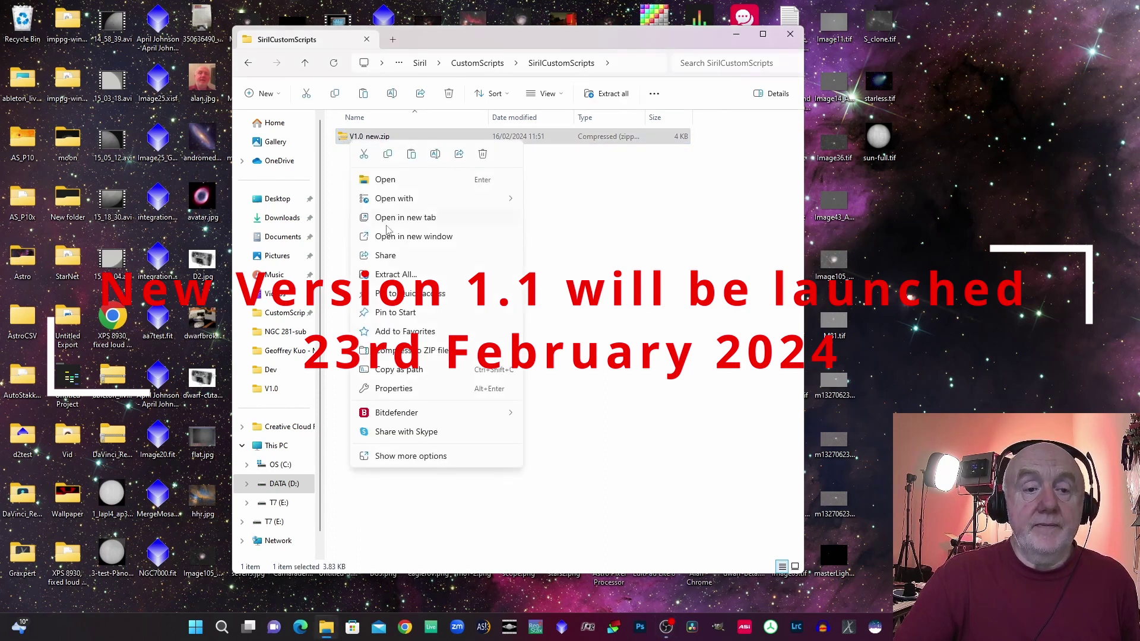
{"action": "left_click", "coordinate": [393, 274]}
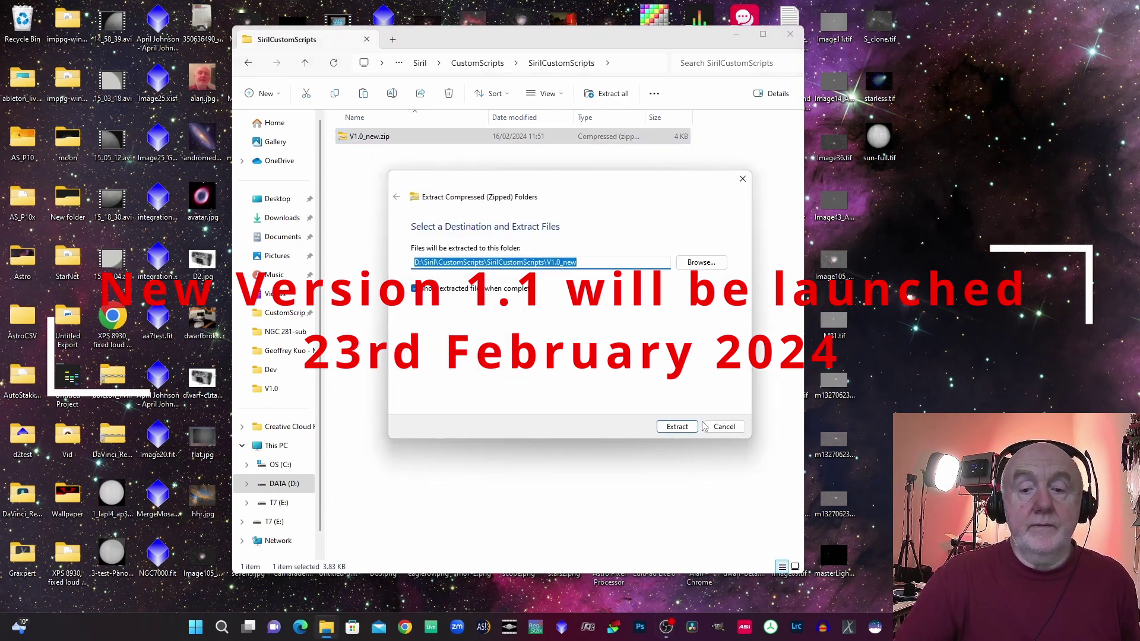
{"action": "left_click", "coordinate": [683, 430]}
{"action": "left_click", "coordinate": [677, 427]}
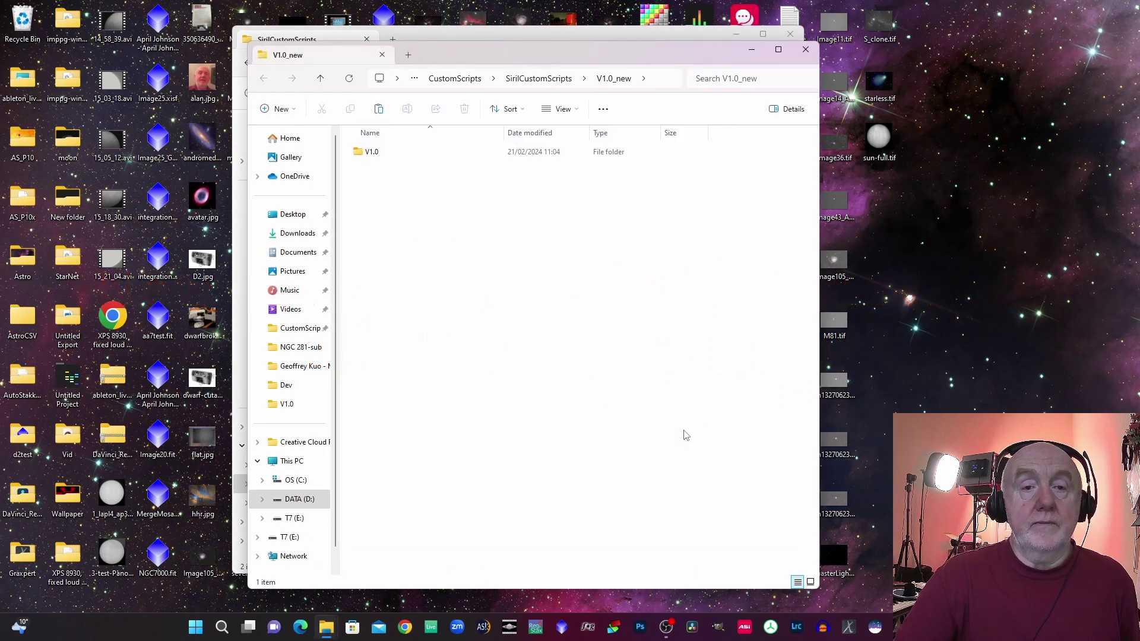
{"action": "left_click", "coordinate": [806, 51]}
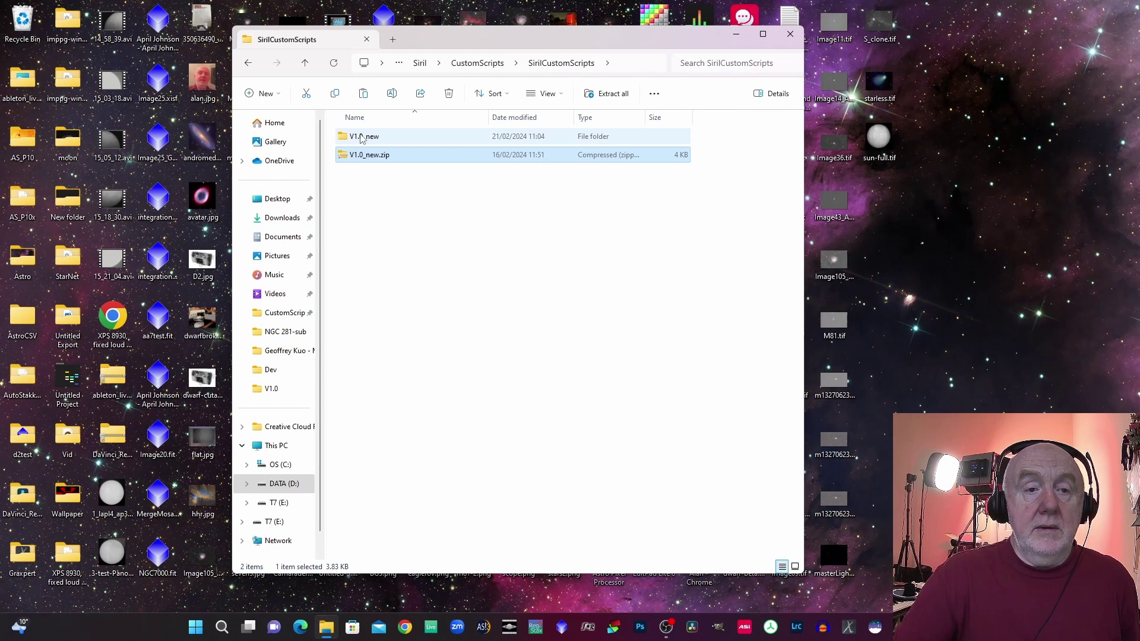
Copy the eight AstroBBQ .ssf scripts from V1.0_new\V1.0 directly into SirilCustomScripts.
{"action": "double_click", "coordinate": [361, 138]}
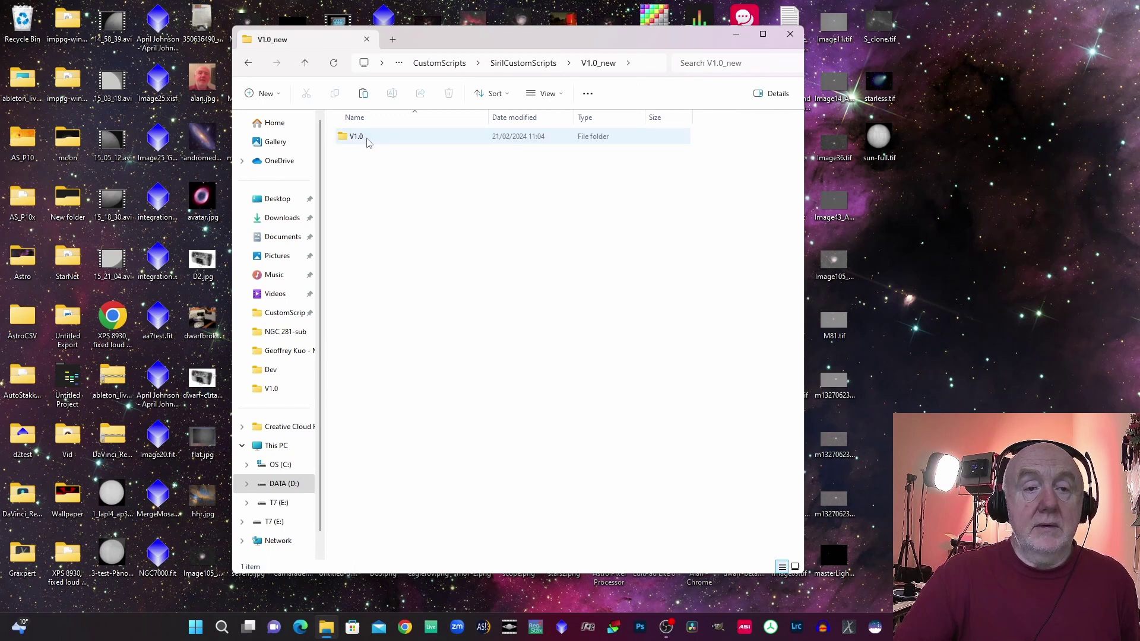
{"action": "double_click", "coordinate": [366, 141]}
{"action": "left_click", "coordinate": [369, 141]}
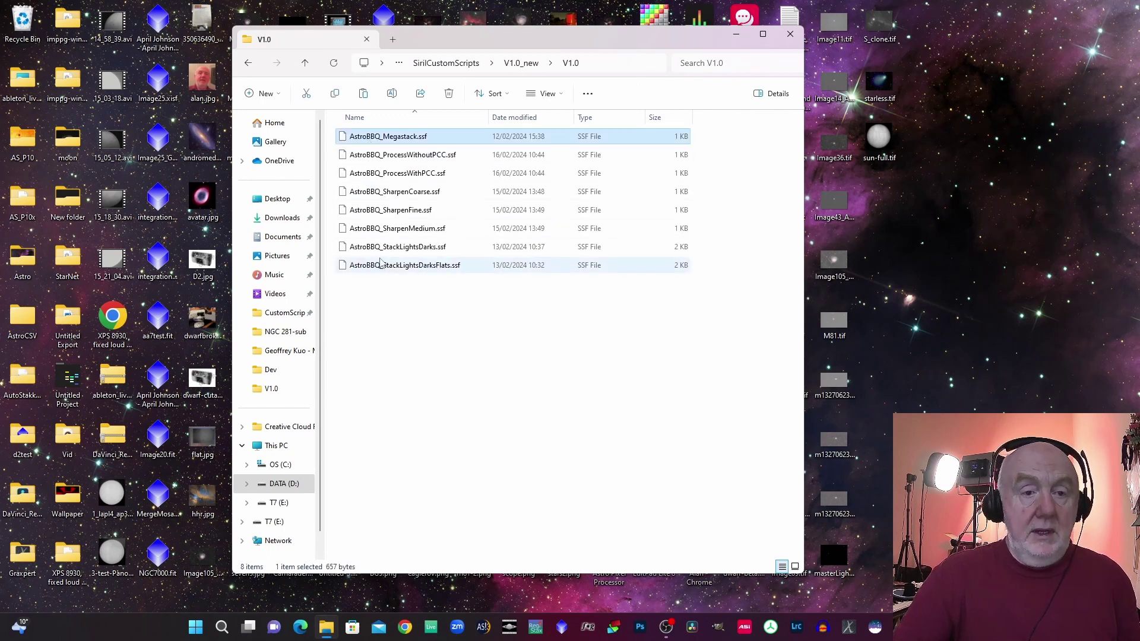
{"action": "left_click", "coordinate": [381, 264], "text": "shift"}
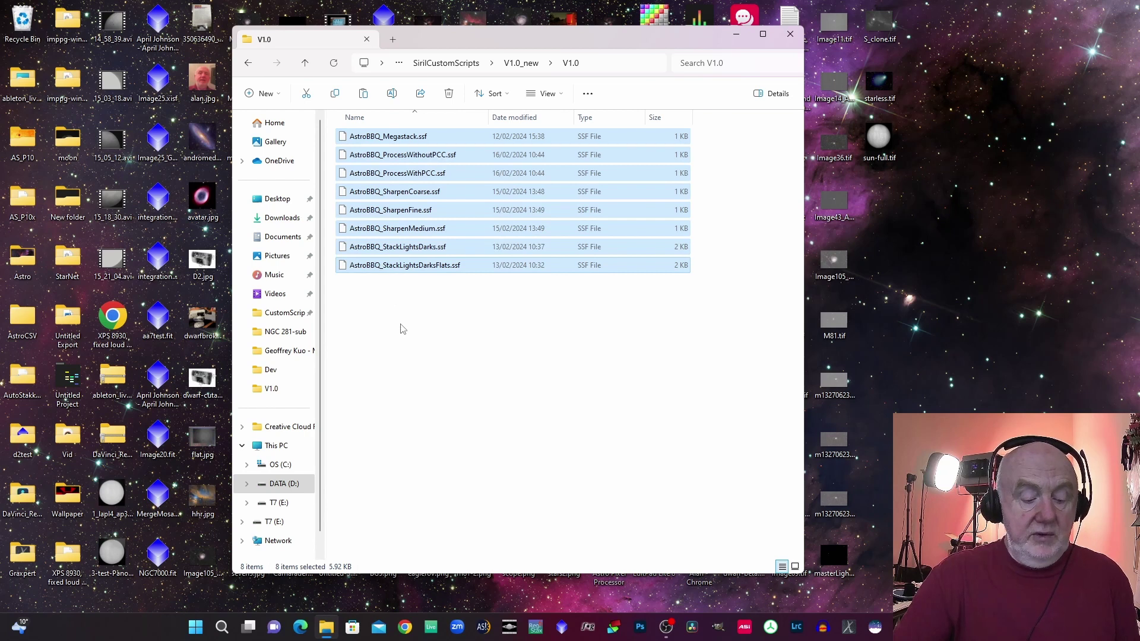
{"action": "left_click", "coordinate": [248, 63]}
{"action": "left_click", "coordinate": [248, 63]}
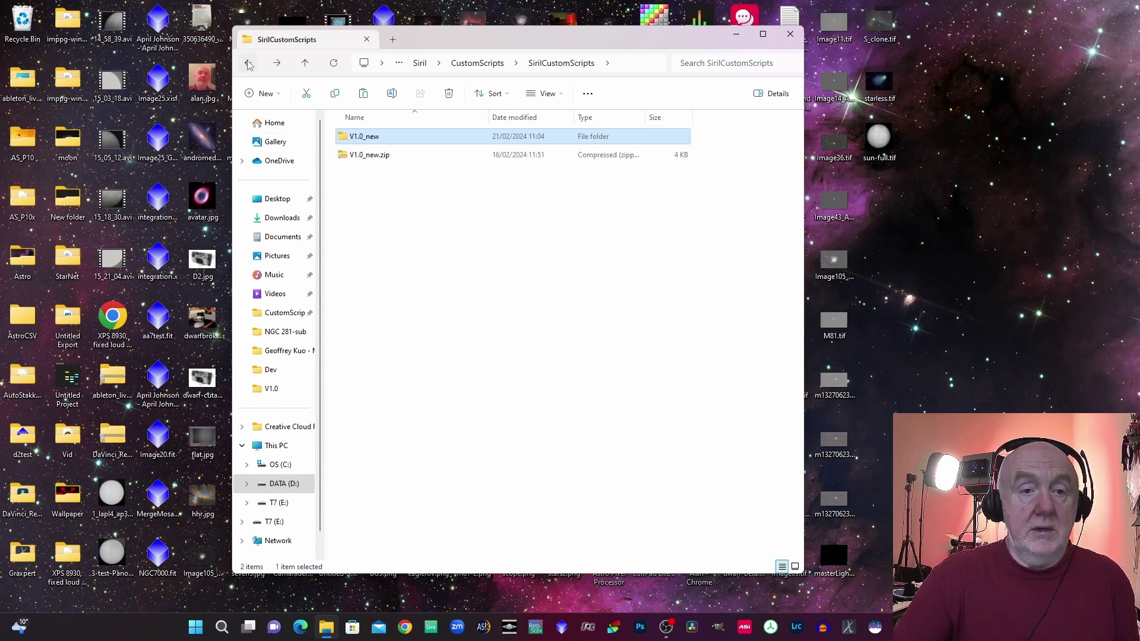
{"action": "left_click", "coordinate": [449, 265]}
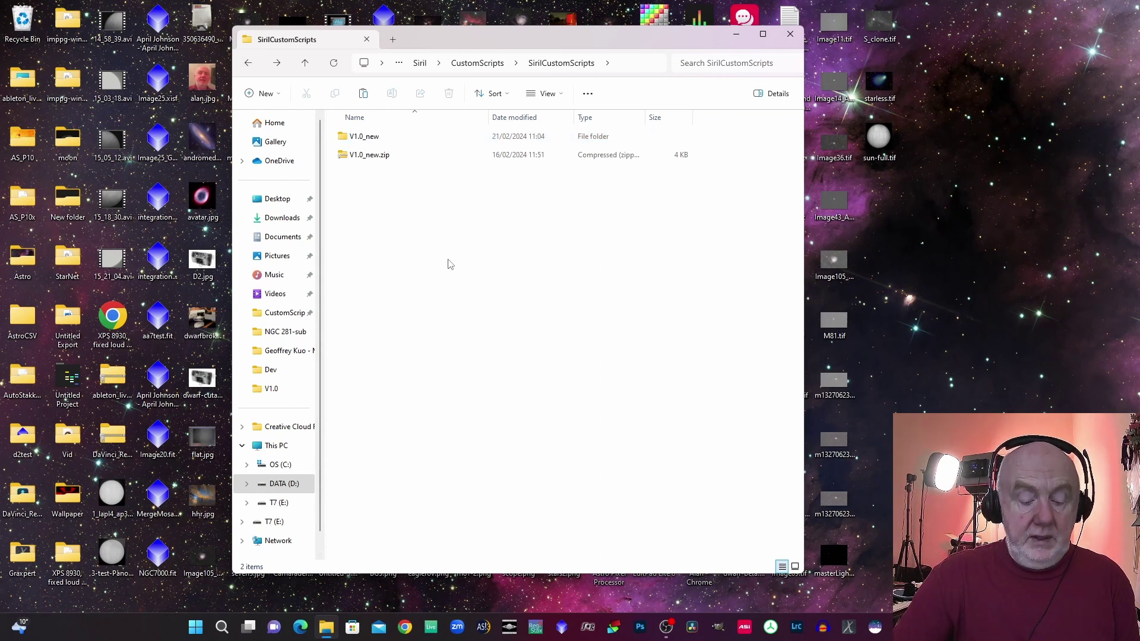
{"action": "key", "text": "ctrl+v"}
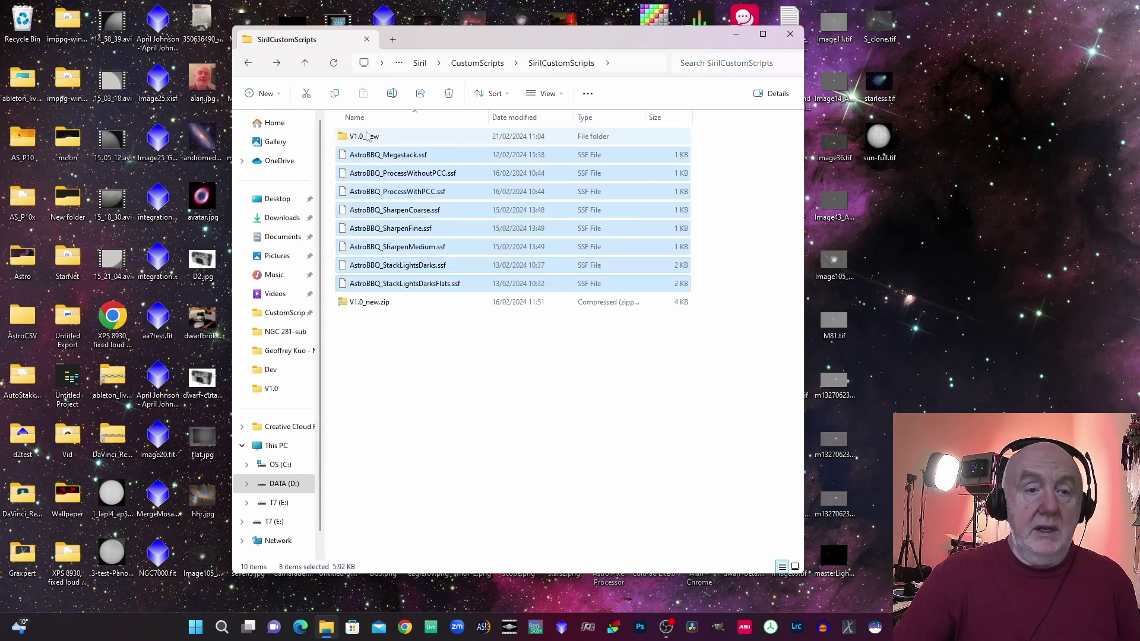
Delete the extracted V1.0_new folder and the V1.0_new.zip archive.
{"action": "left_click", "coordinate": [367, 136]}
{"action": "key", "text": "Delete"}
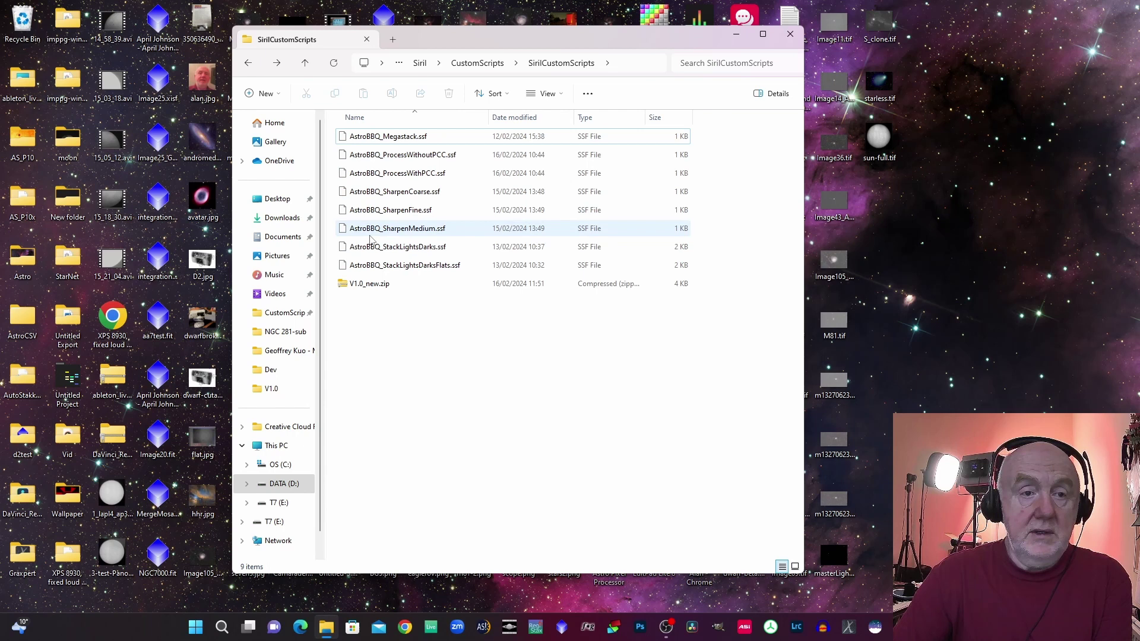
{"action": "left_click", "coordinate": [365, 285]}
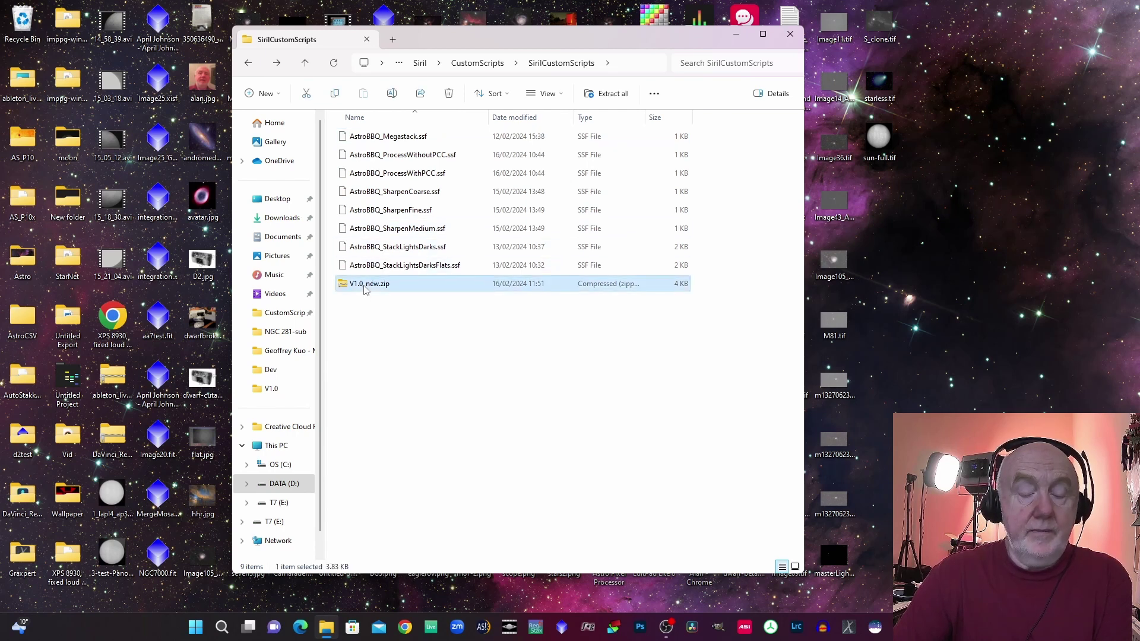
{"action": "key", "text": "Delete"}
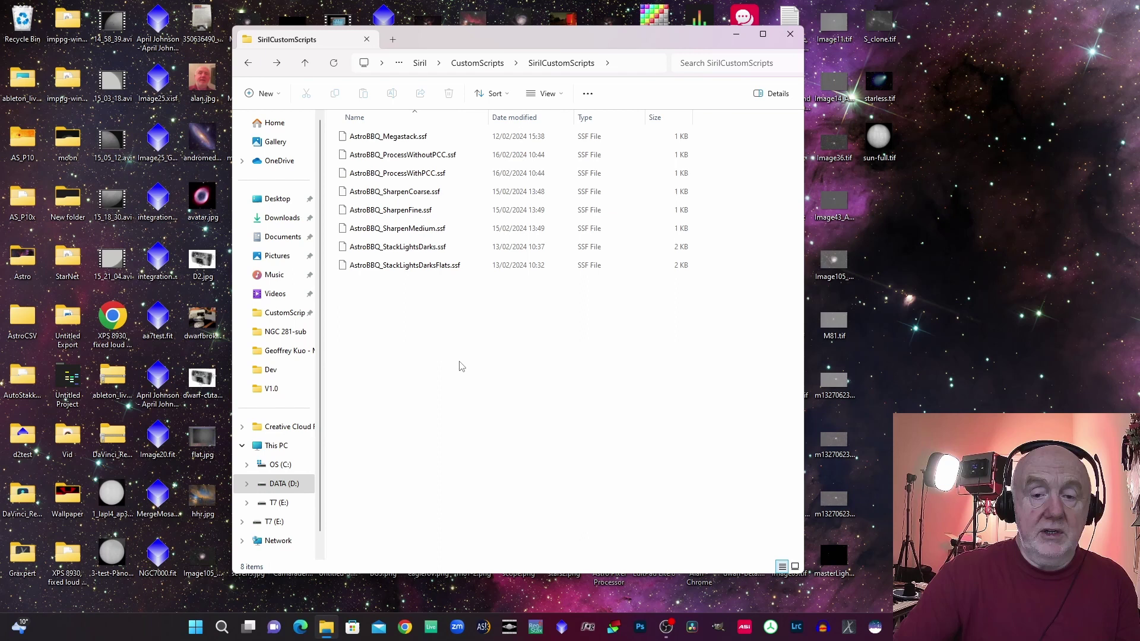
Launch Siril and show the Scripts page of Preferences, listing C:\Program Files\Siril\scripts.
{"action": "left_click", "coordinate": [876, 628]}
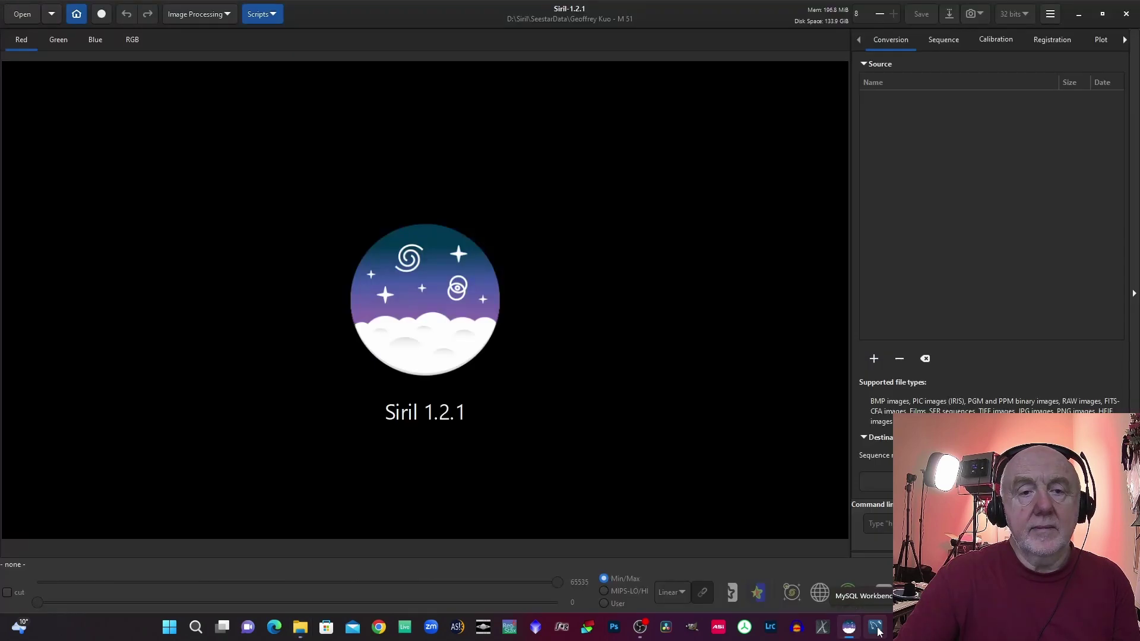
{"action": "left_click", "coordinate": [1050, 14]}
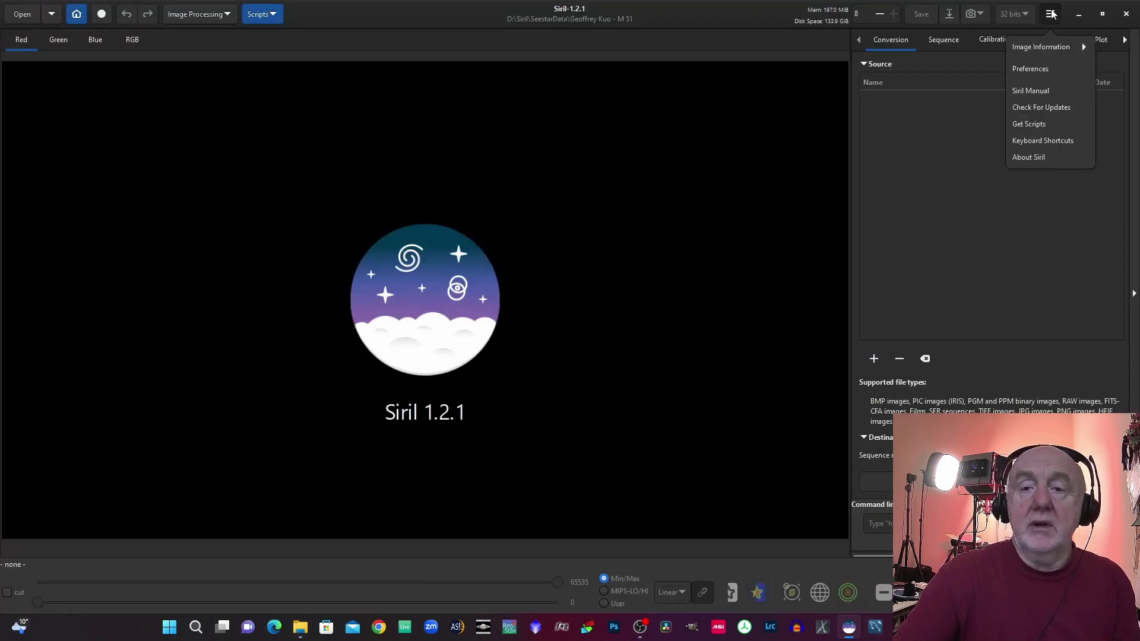
{"action": "left_click", "coordinate": [1018, 69]}
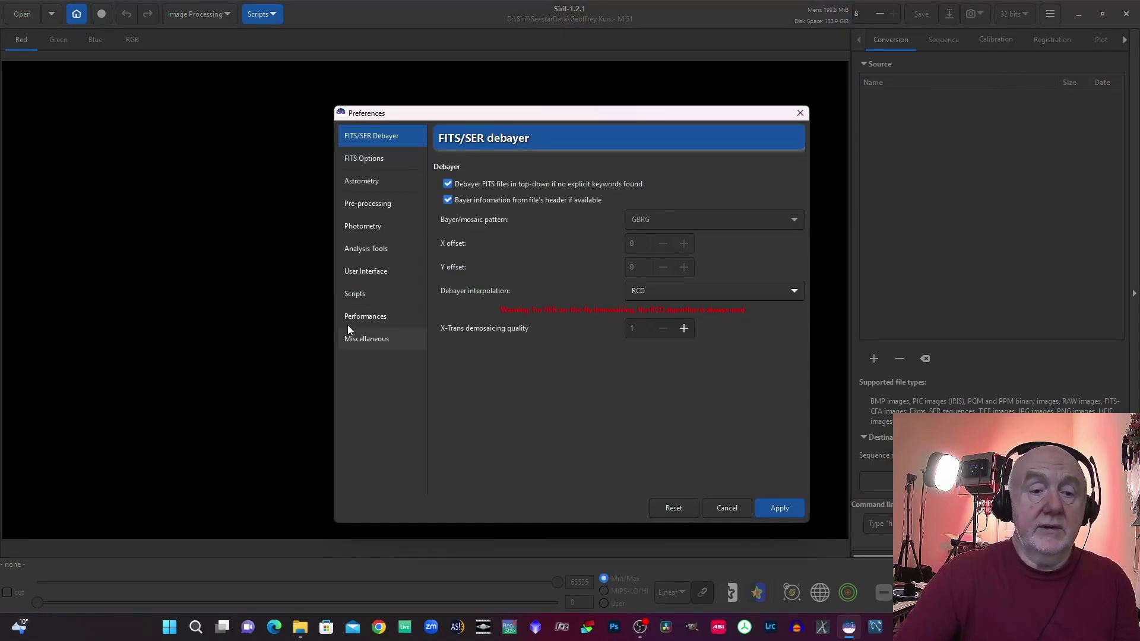
{"action": "left_click", "coordinate": [354, 293]}
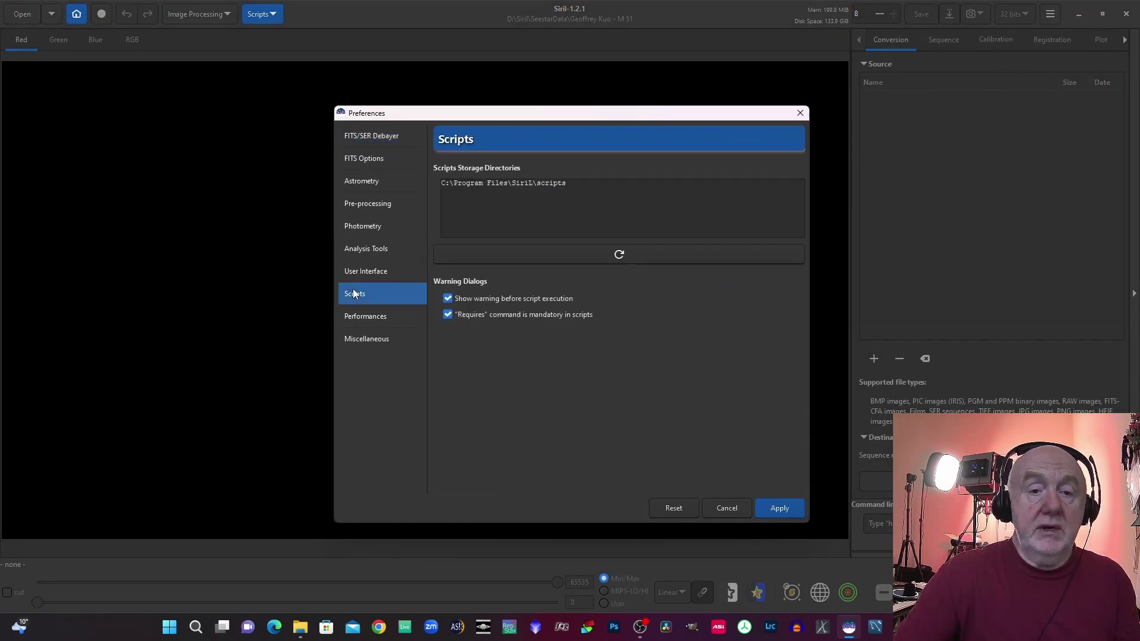
Copy the path D:\Siril\CustomScripts\SirilCustomScripts from Explorer's address bar and return to Siril.
{"action": "left_click", "coordinate": [300, 627]}
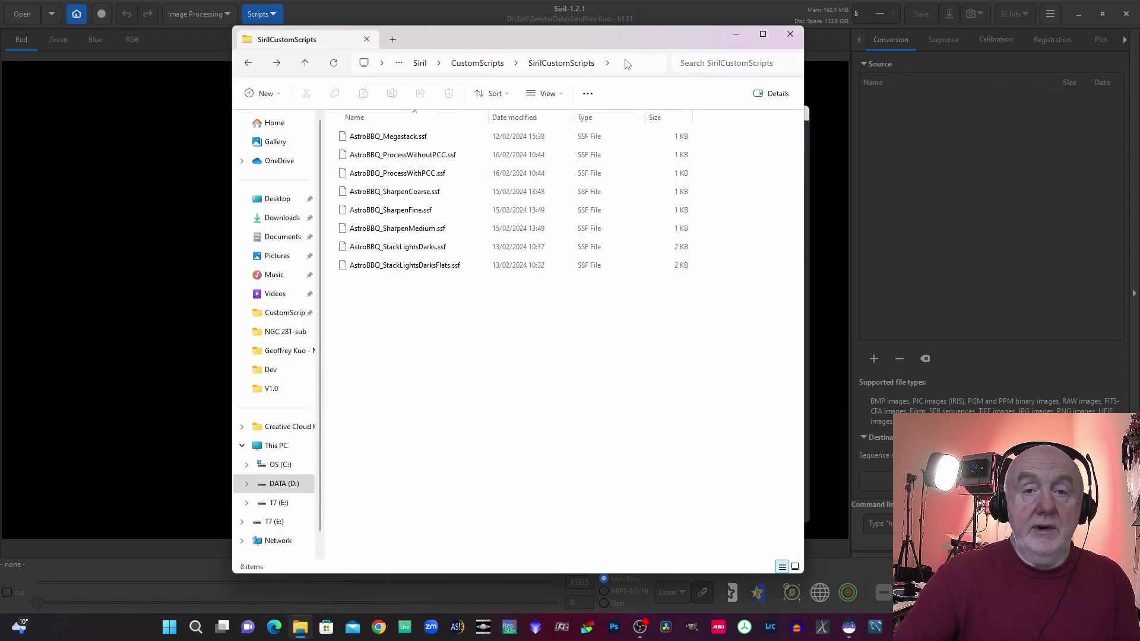
{"action": "left_click", "coordinate": [625, 65]}
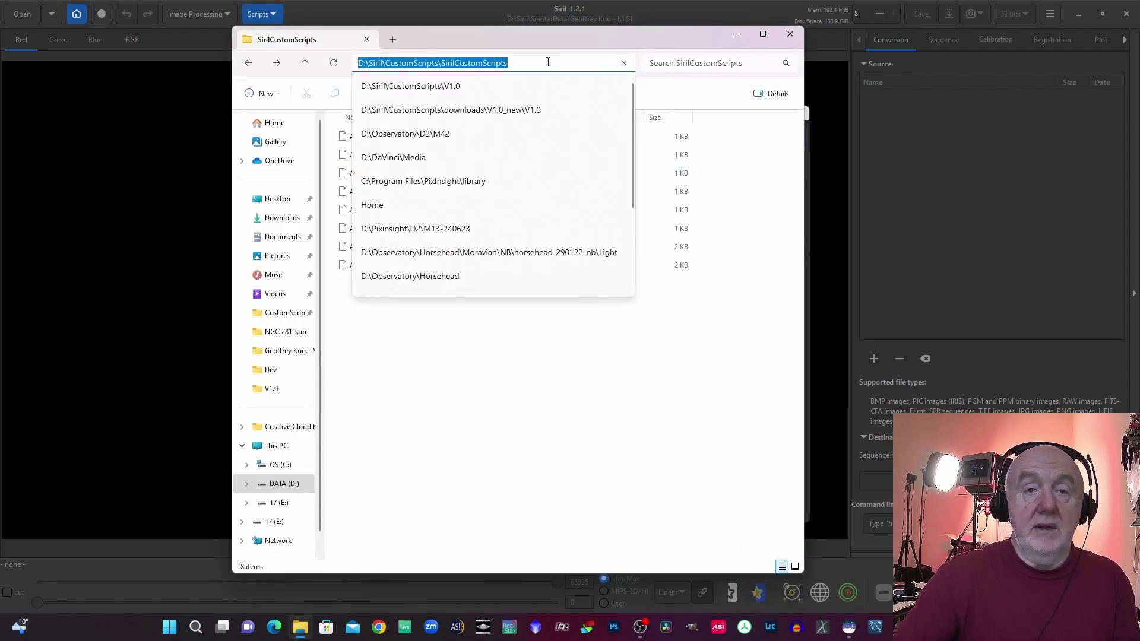
{"action": "left_click_drag", "start_coordinate": [548, 62], "coordinate": [349, 66]}
{"action": "key", "text": "ctrl+c"}
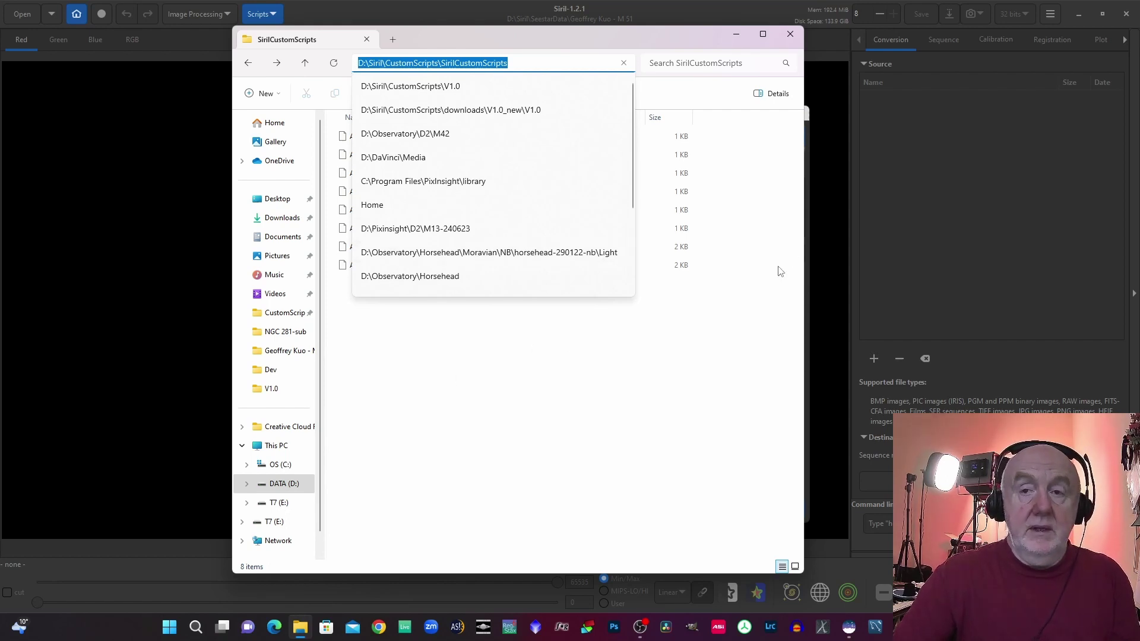
{"action": "left_click", "coordinate": [842, 221]}
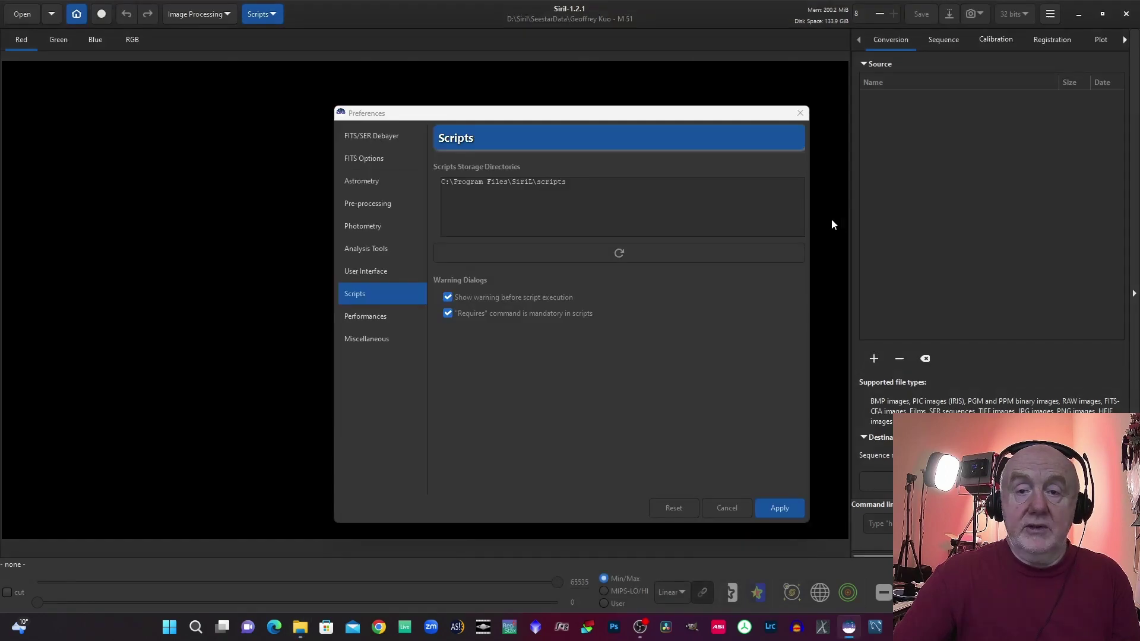
Add D:\Siril\CustomScripts\SirilCustomScripts as a second scripts directory, rescan, and apply.
{"action": "left_click", "coordinate": [570, 181]}
{"action": "key", "text": "Return"}
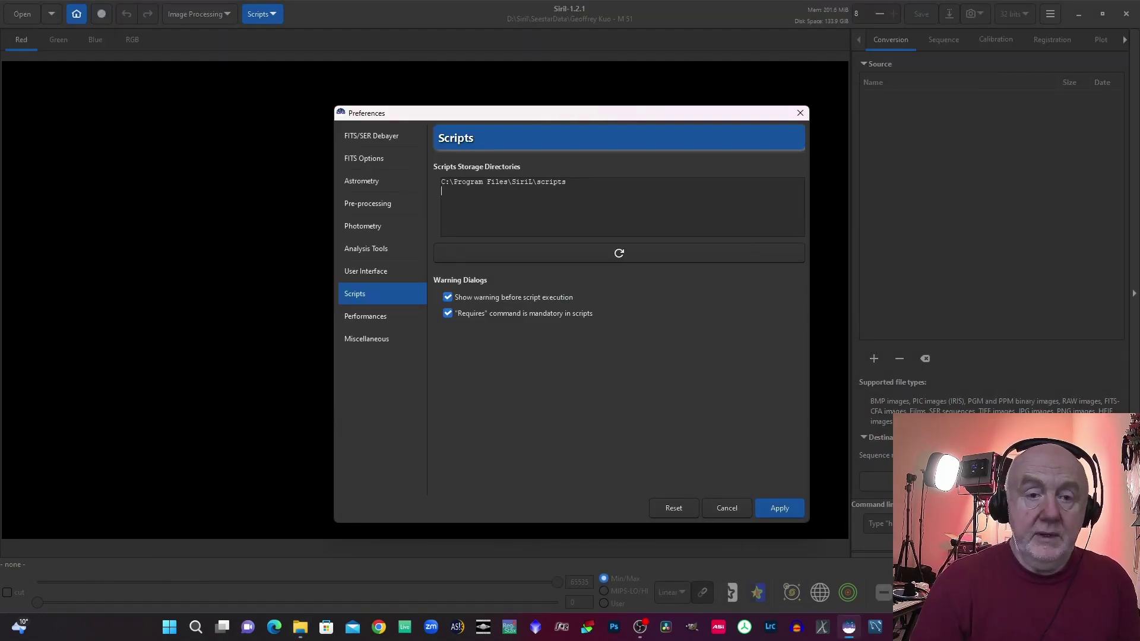
{"action": "key", "text": "ctrl+v"}
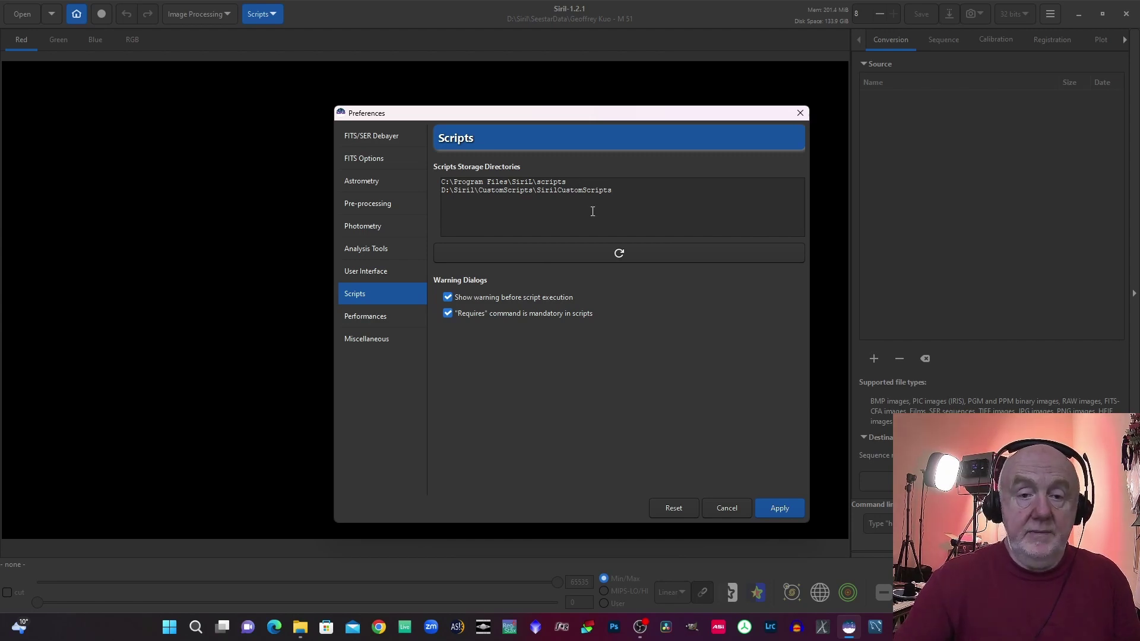
{"action": "left_click", "coordinate": [621, 254]}
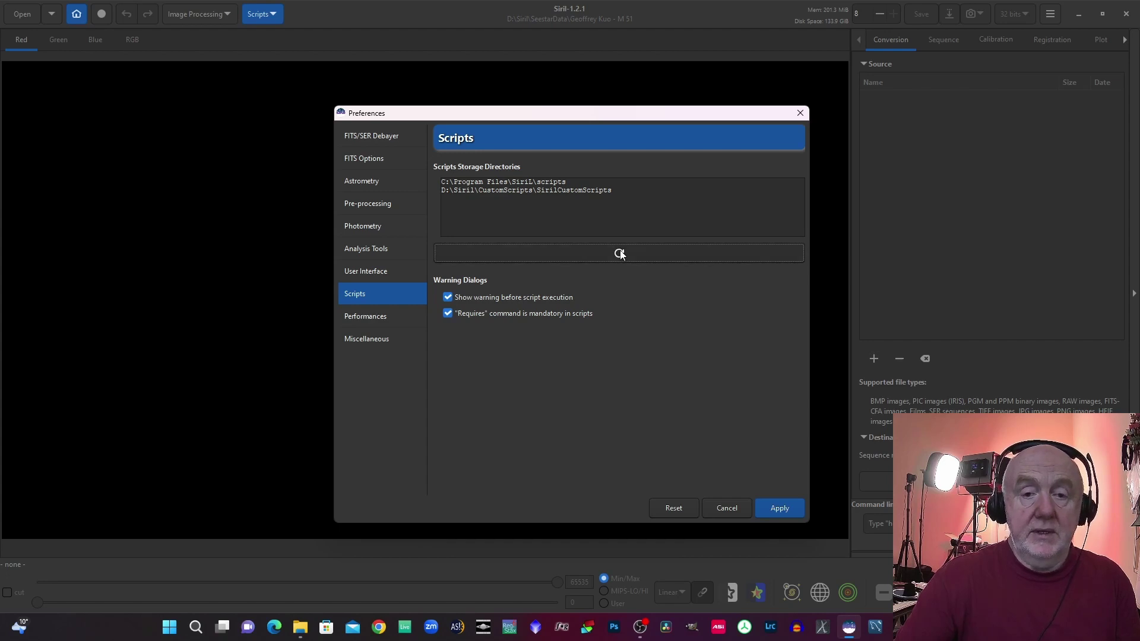
{"action": "left_click", "coordinate": [775, 507]}
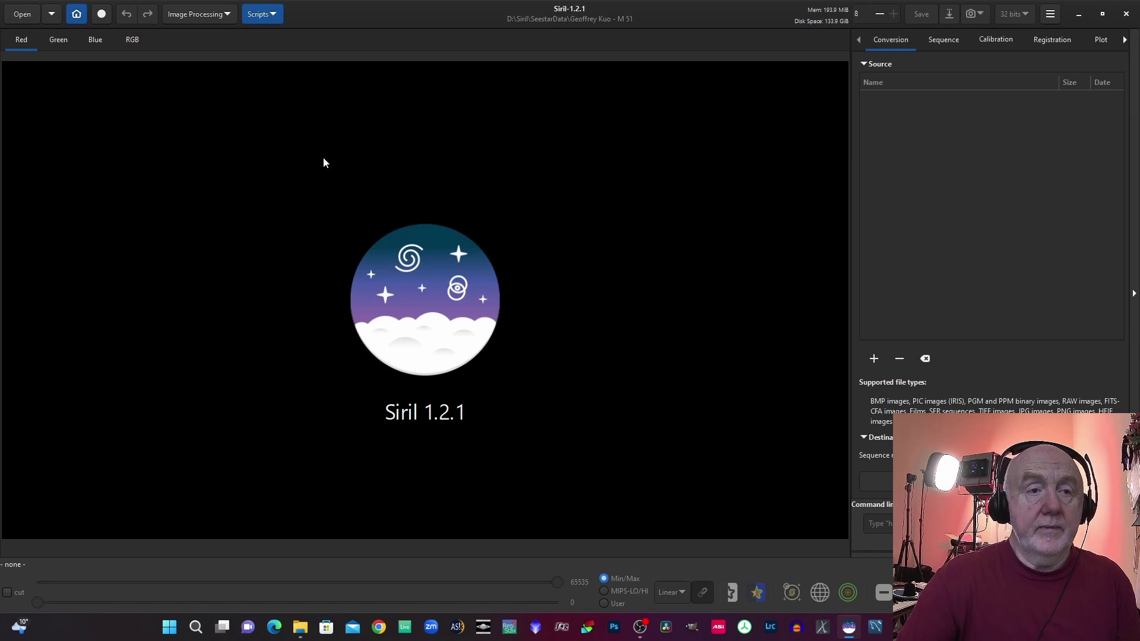
Show the Scripts menu listing the eight AstroBBQ scripts below the built-in ones.
{"action": "left_click", "coordinate": [265, 16]}
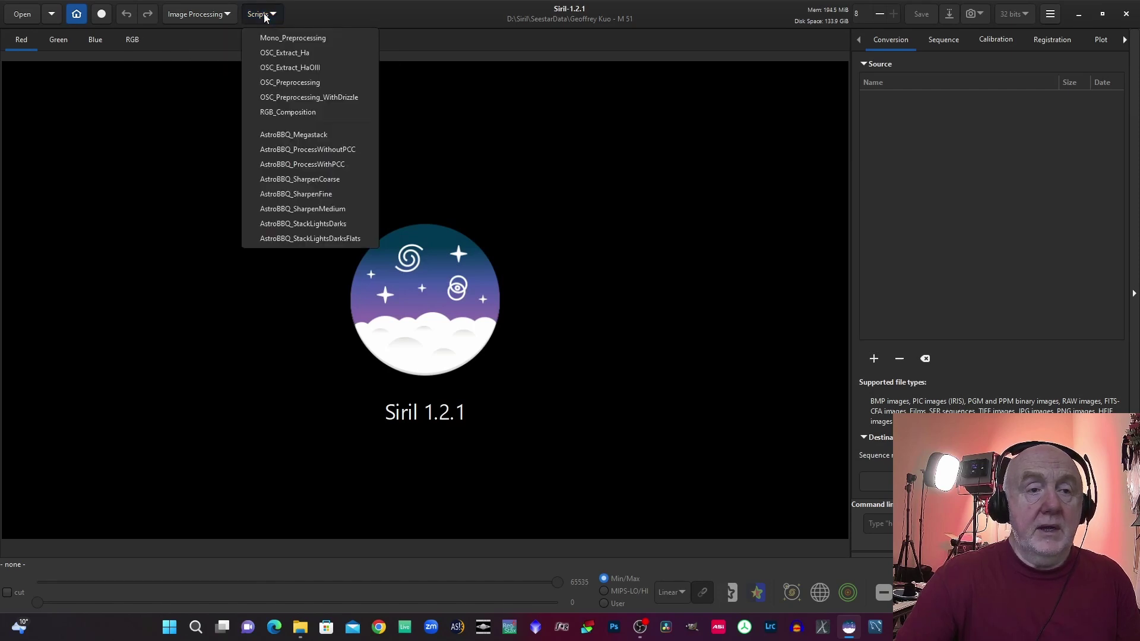